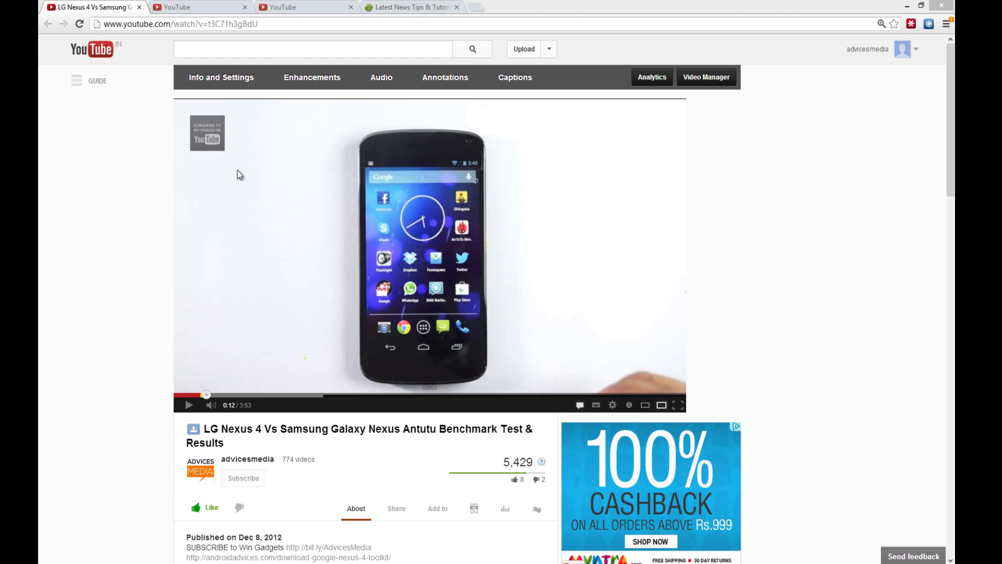
Step: Skip the video ahead to about 0:23, then switch to the annotations editor tab
click(226, 395)
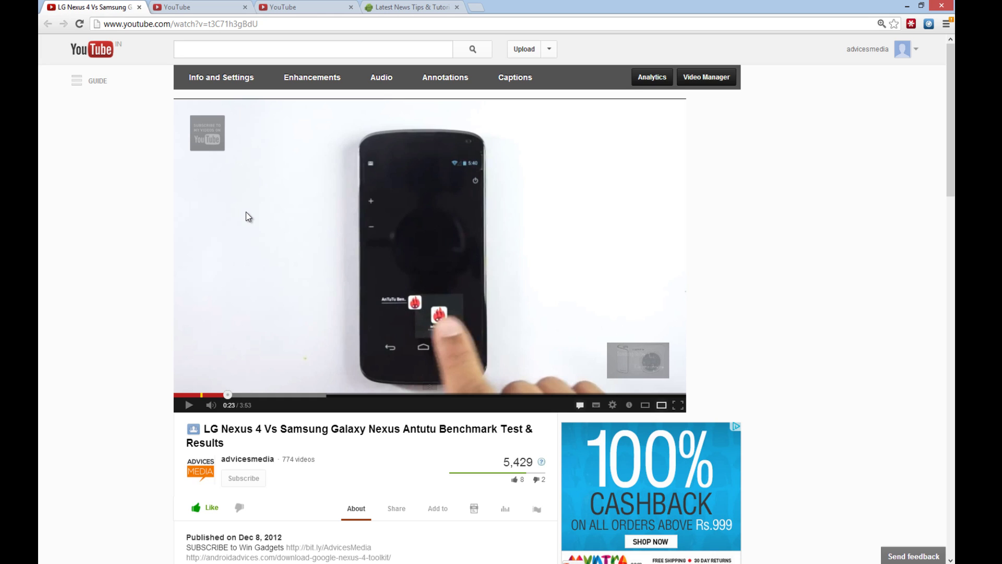
click(177, 7)
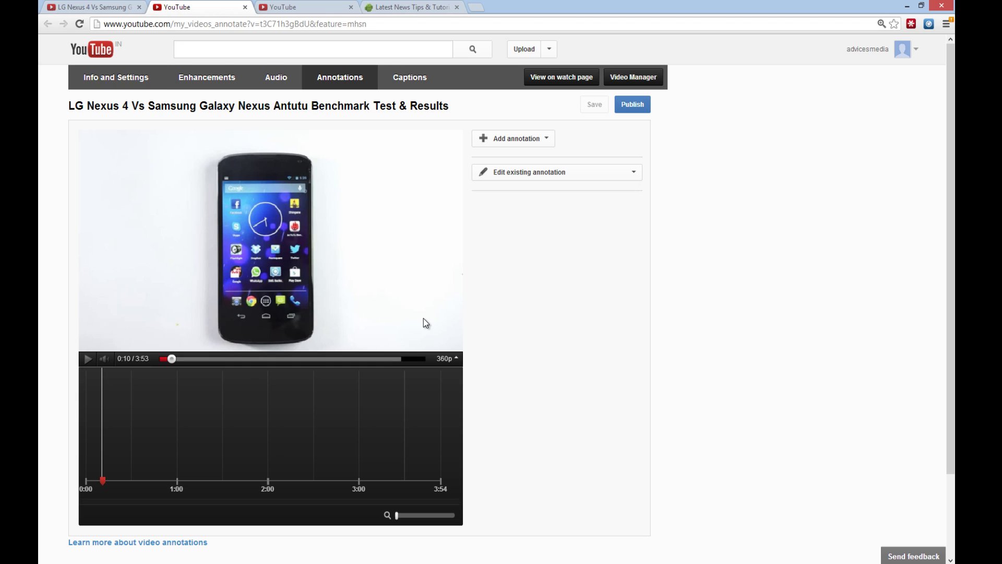
Step: Add a Spotlight annotation to the right of the phone and enable its Link option
click(533, 145)
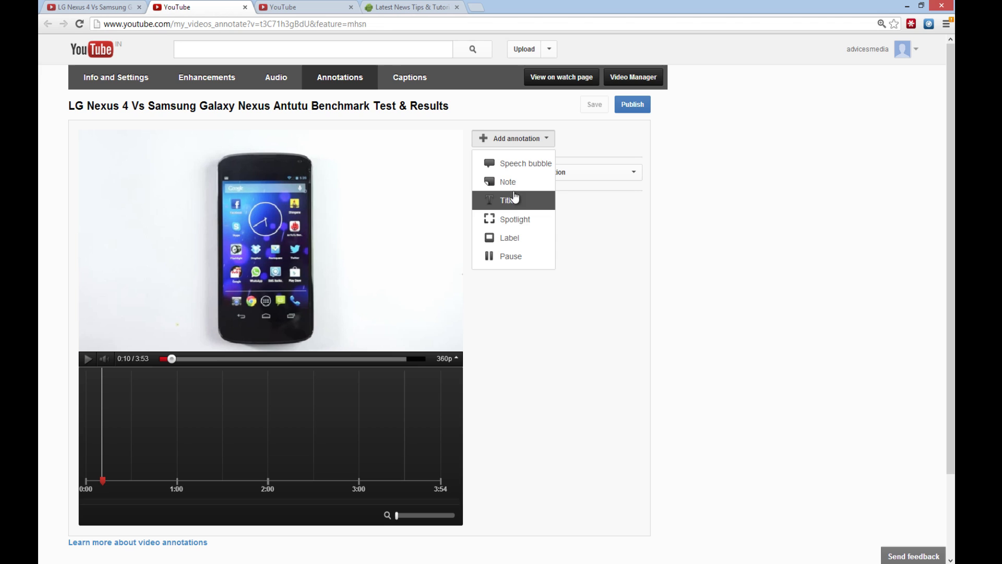
click(513, 220)
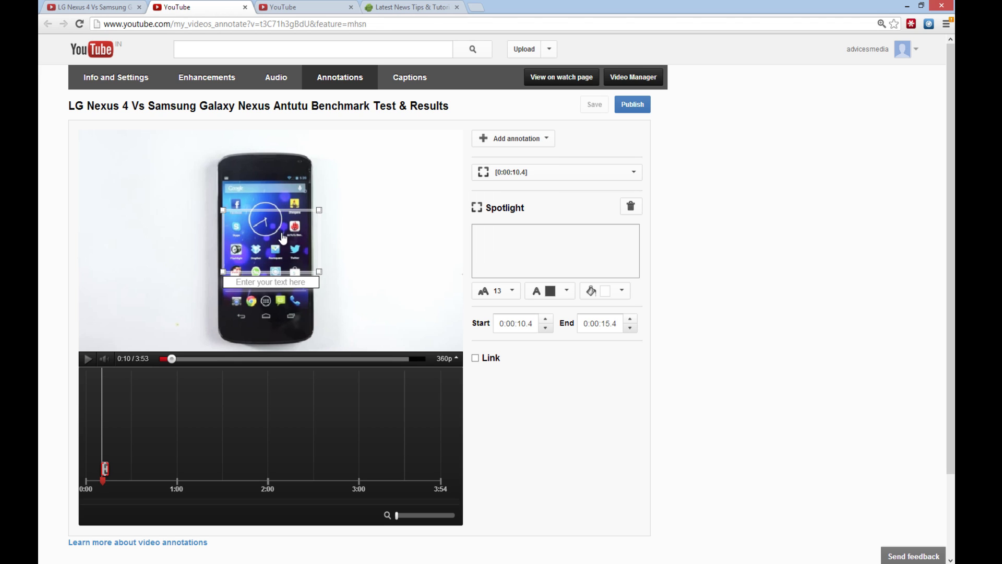
drag(287, 237, 405, 230)
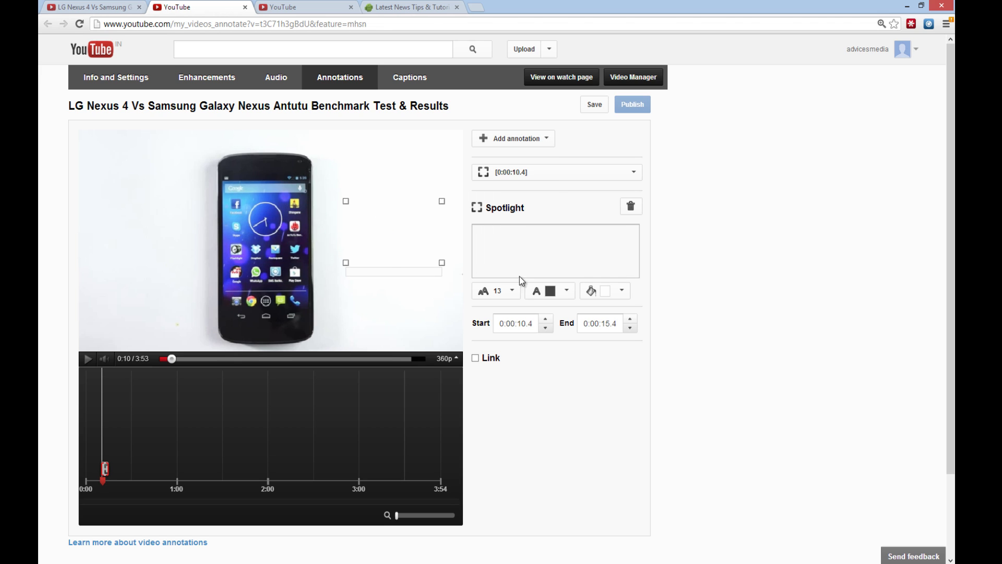
click(491, 358)
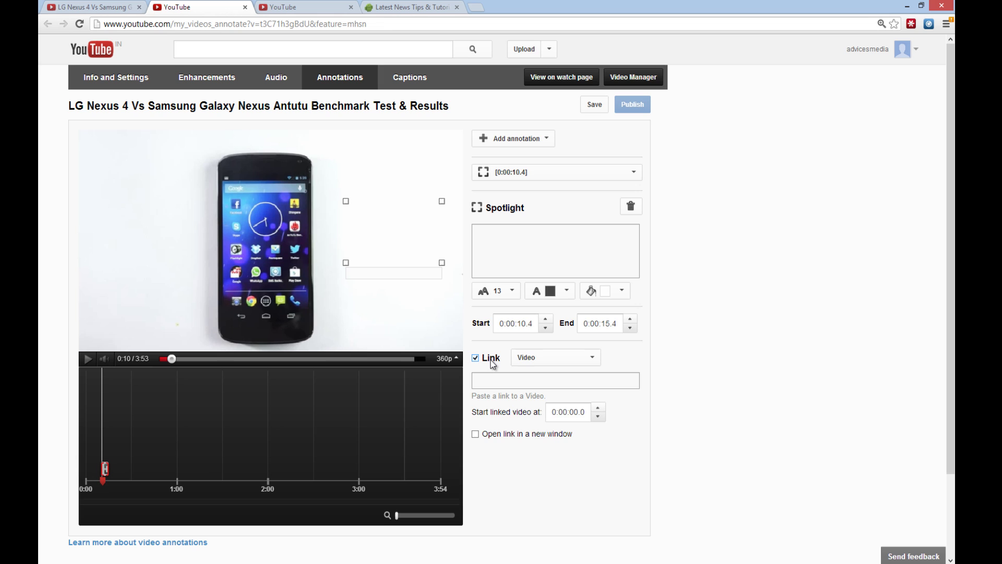
click(499, 385)
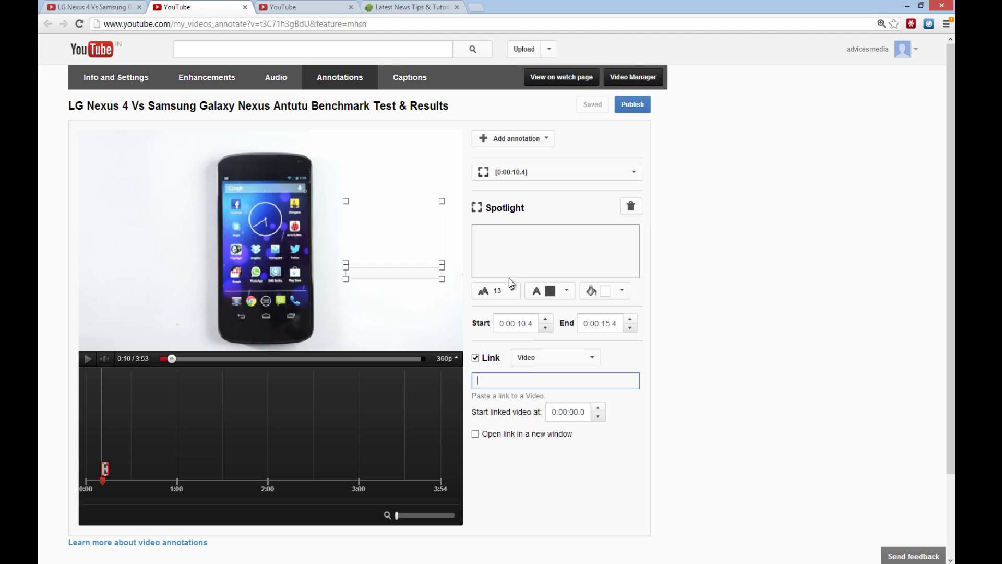
click(533, 364)
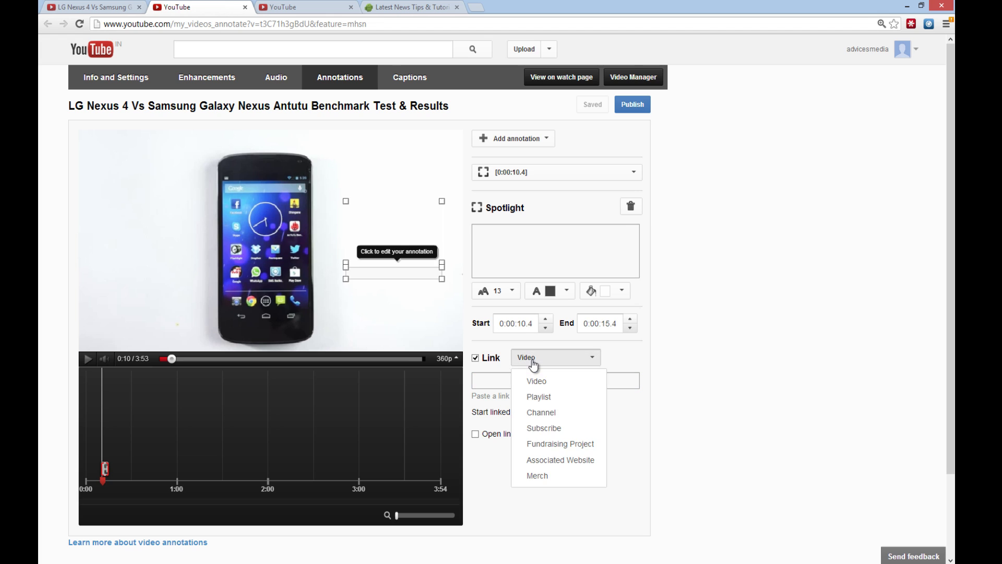
Step: Set the link type to Associated Website and type 'Read more Articles on Nexus 4' as the spotlight text
click(542, 465)
click(534, 380)
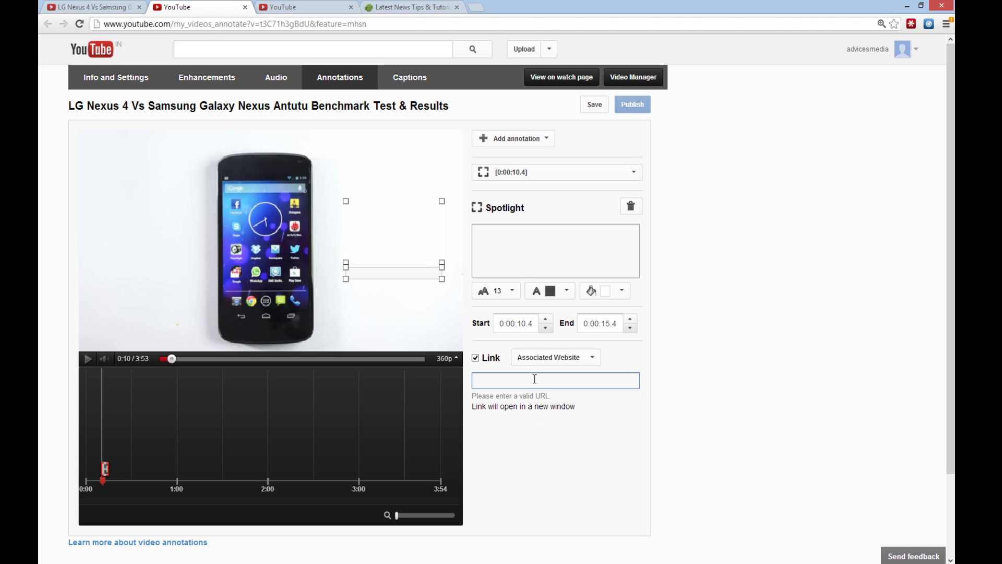
click(371, 273)
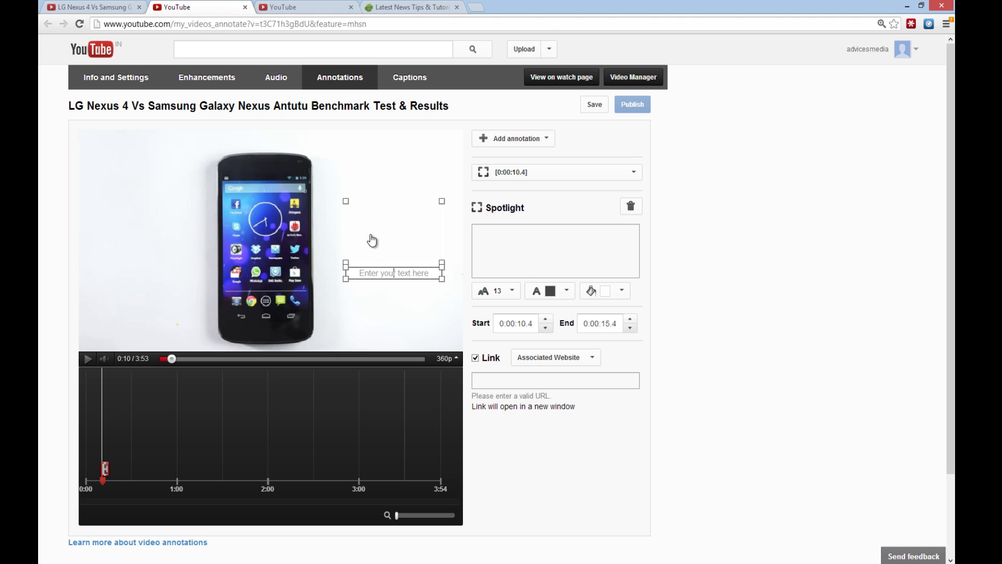
click(519, 243)
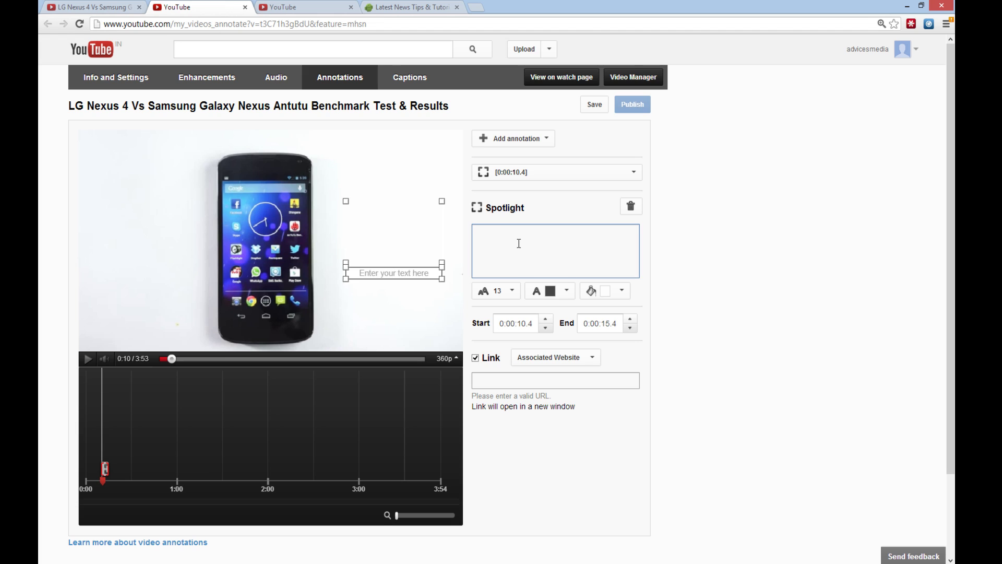
text(Read more A)
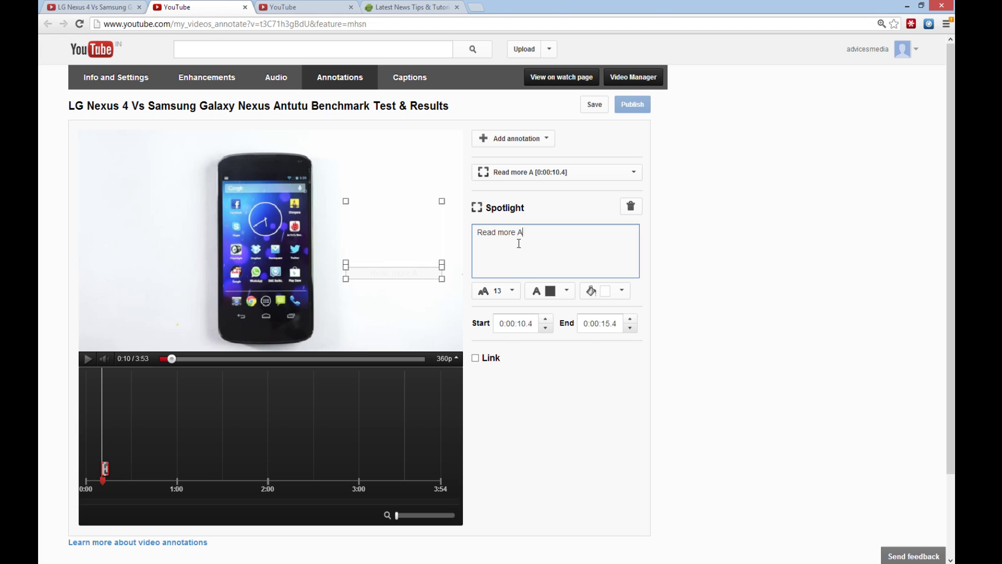
text(rticles on Nexus)
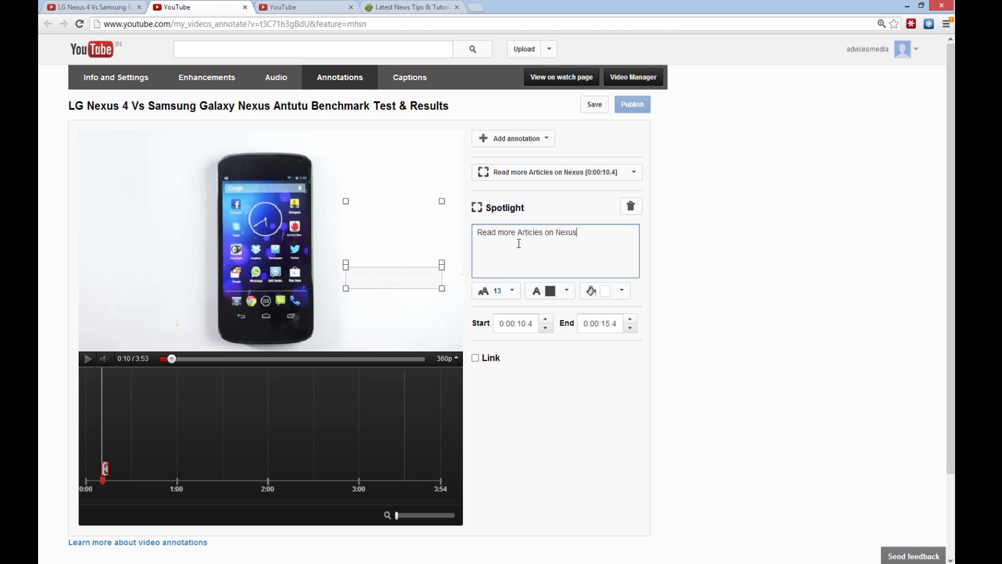
text( 4)
click(442, 3)
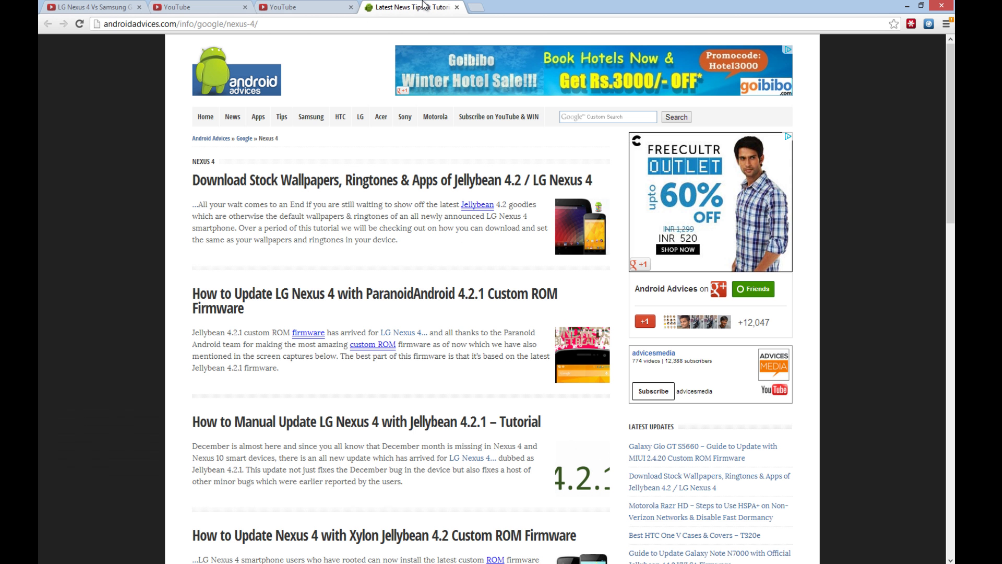
click(207, 5)
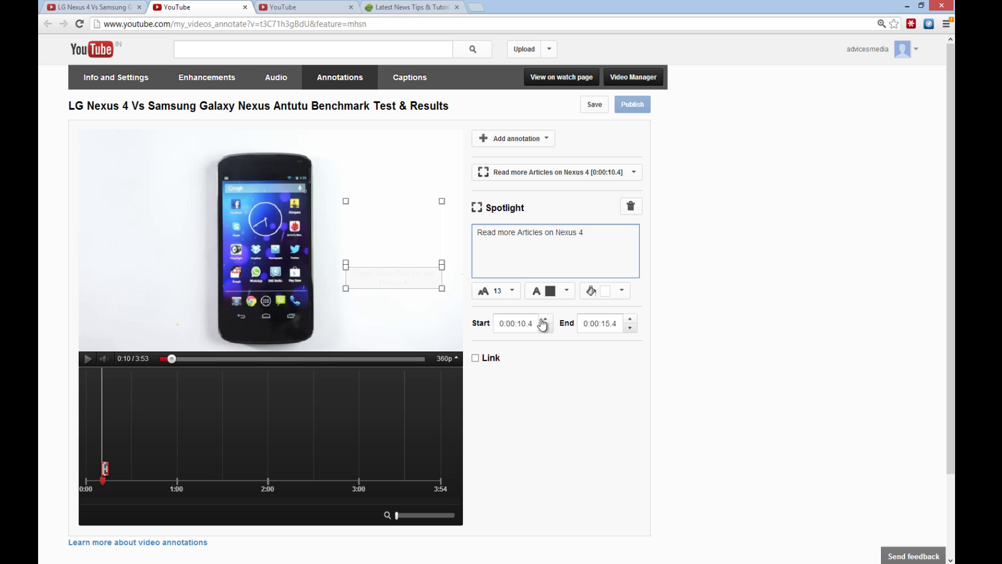
click(476, 358)
click(536, 380)
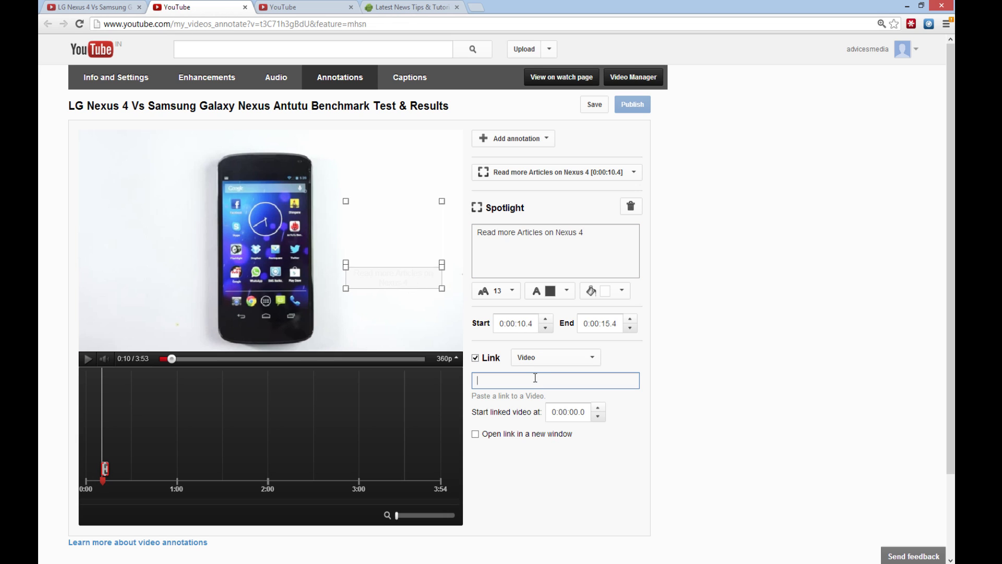
click(533, 358)
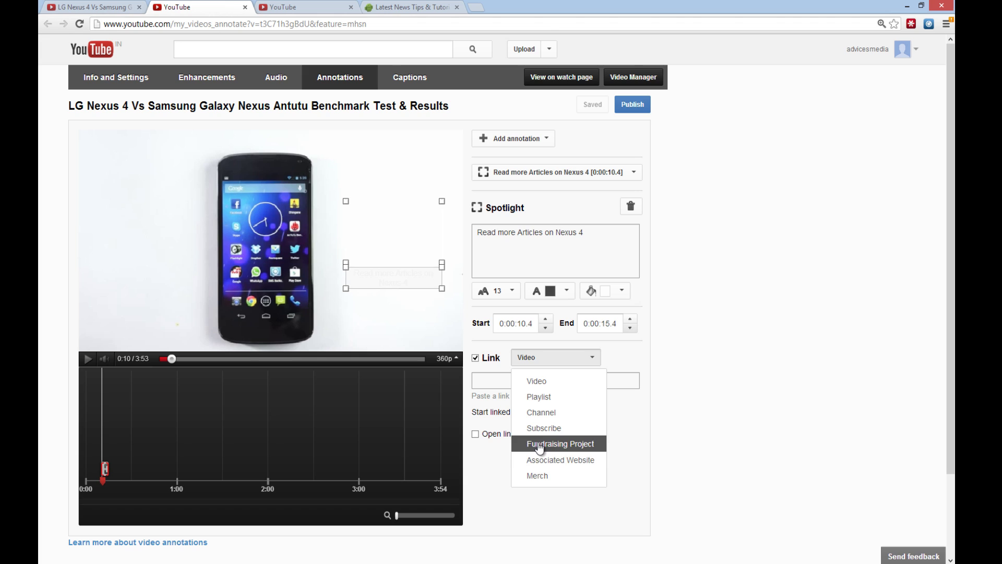
click(540, 460)
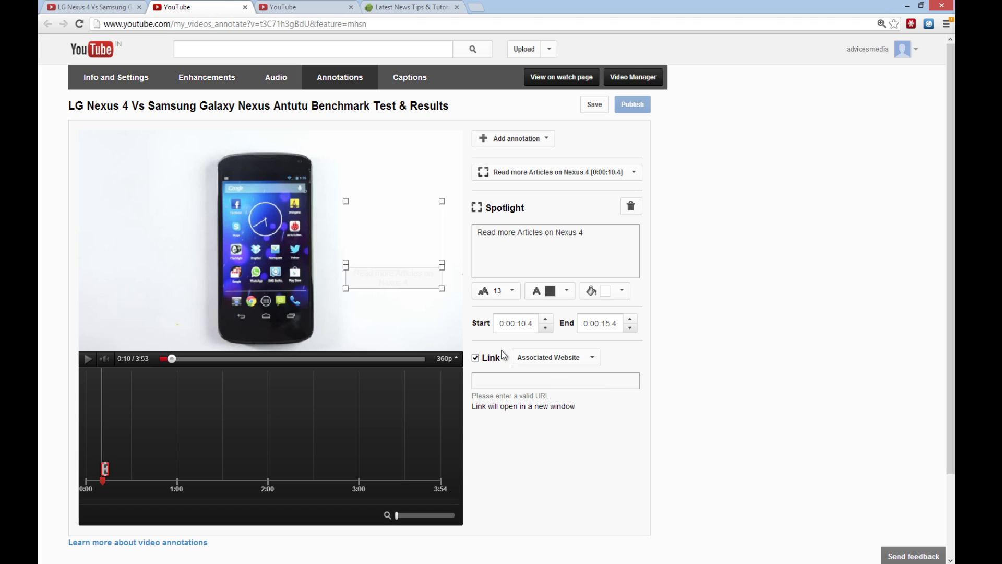
click(501, 380)
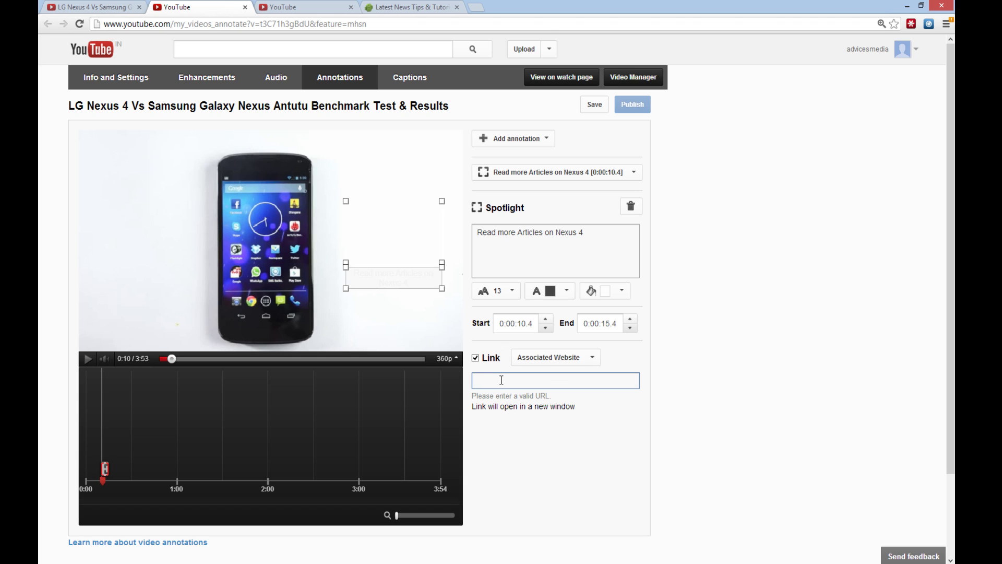
text(http://google.com)
Step: Try the Subscribe link type, then paste the androidadvices.com Nexus 4 page URL into the link field
key(ctrl+a)
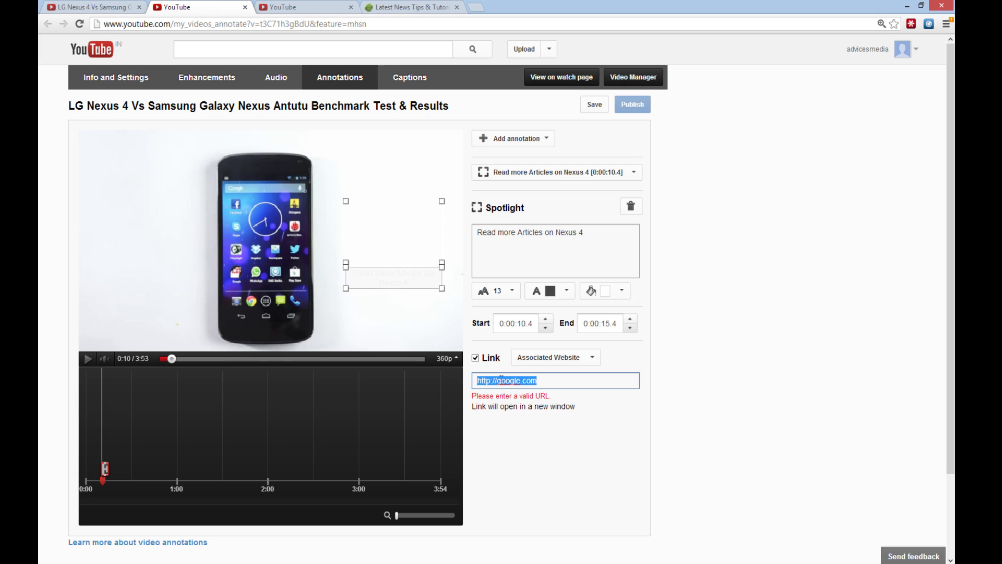
click(580, 365)
click(566, 383)
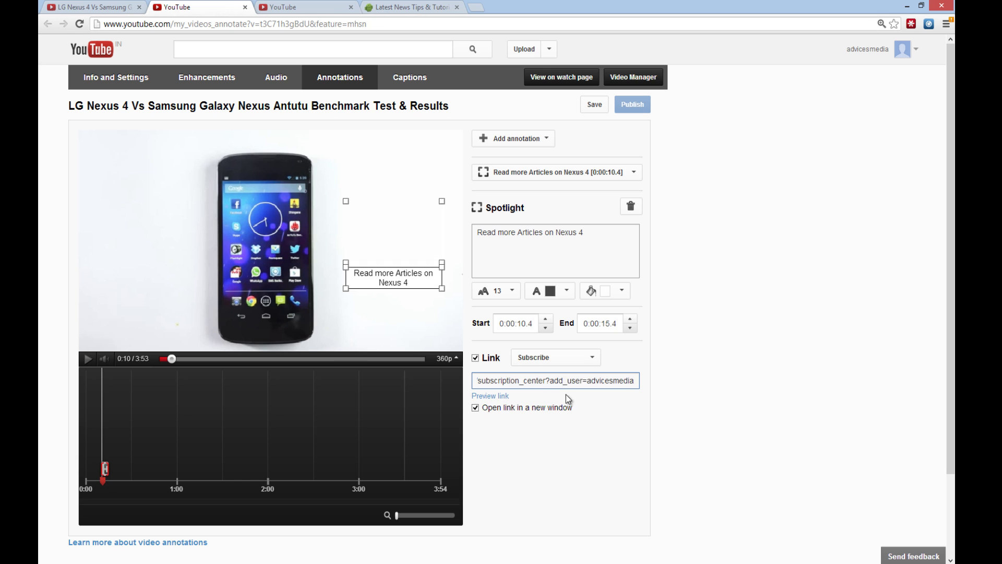
key(ctrl+4)
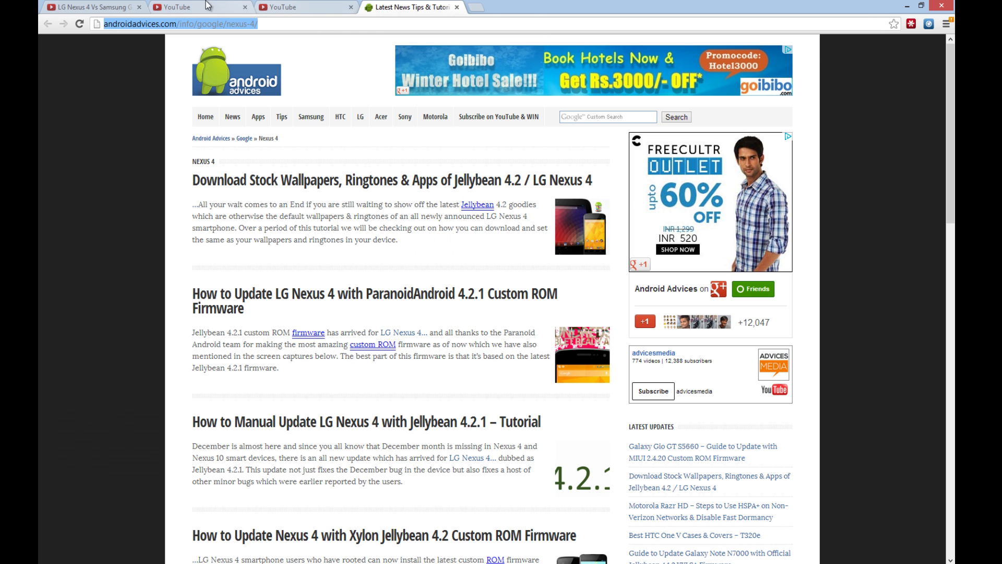
key(ctrl+2)
triple_click(567, 386)
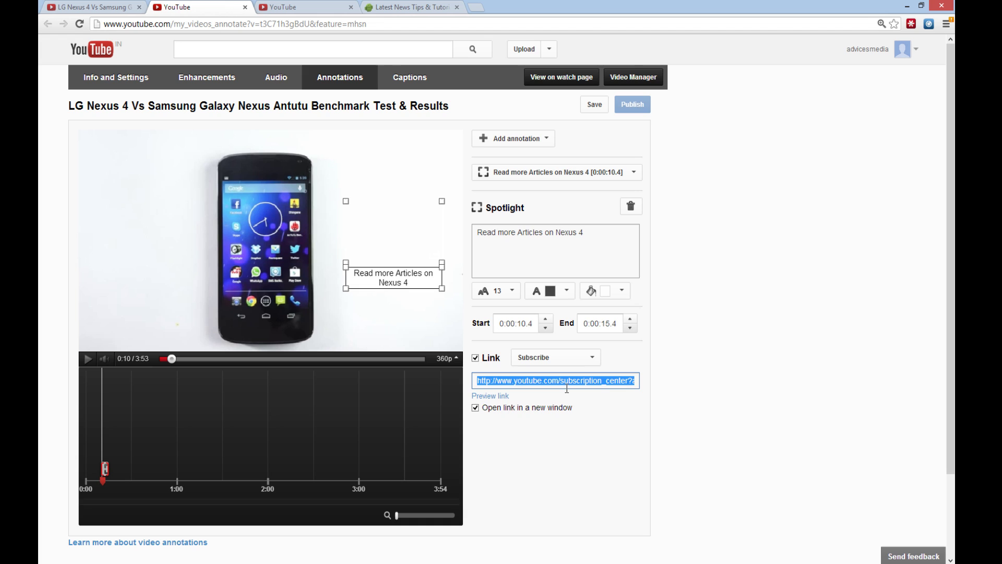
text(http://androidadvices.com/info/google/nexus-4)
Step: Confirm the new link address and check the spotlight text
click(555, 405)
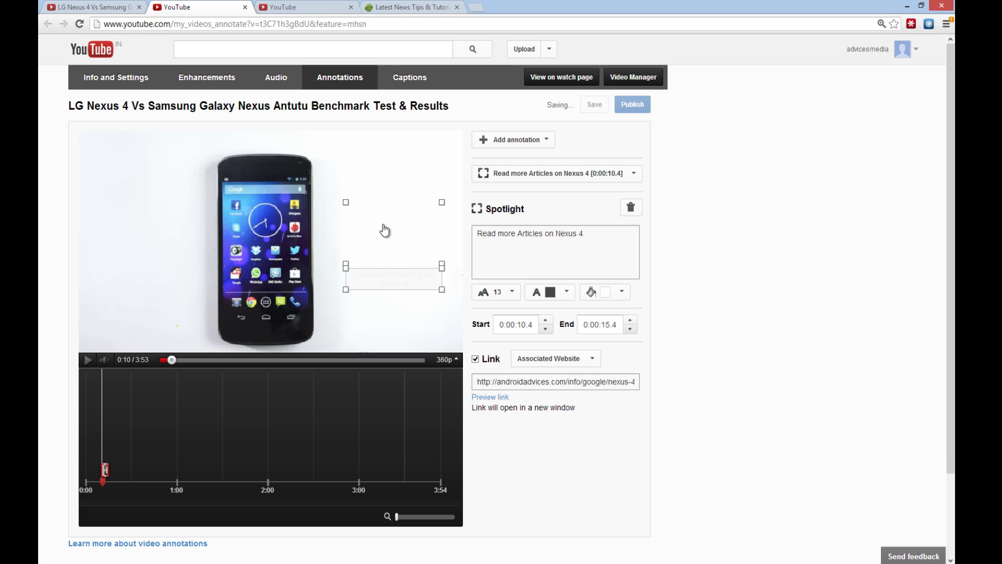
triple_click(513, 232)
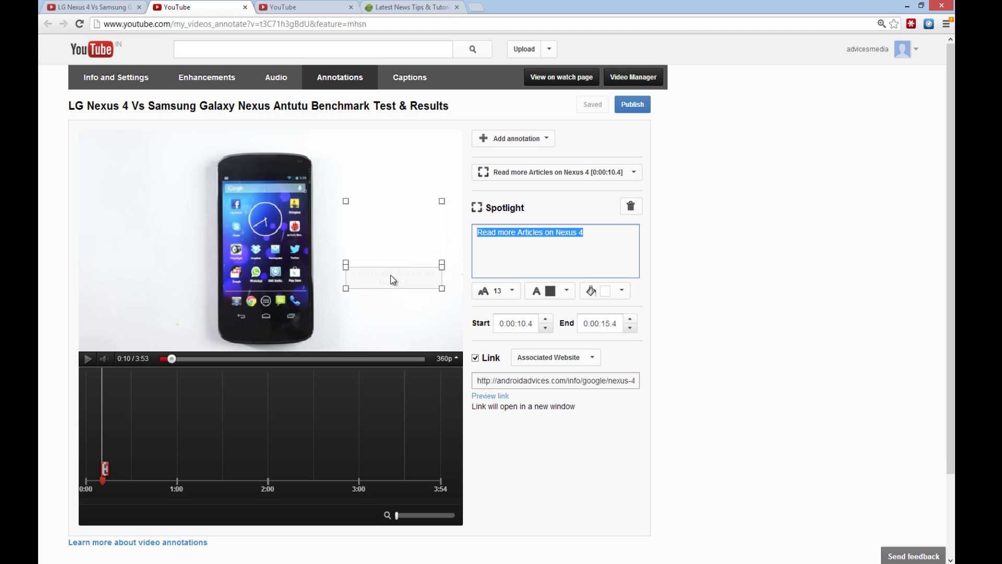
click(409, 280)
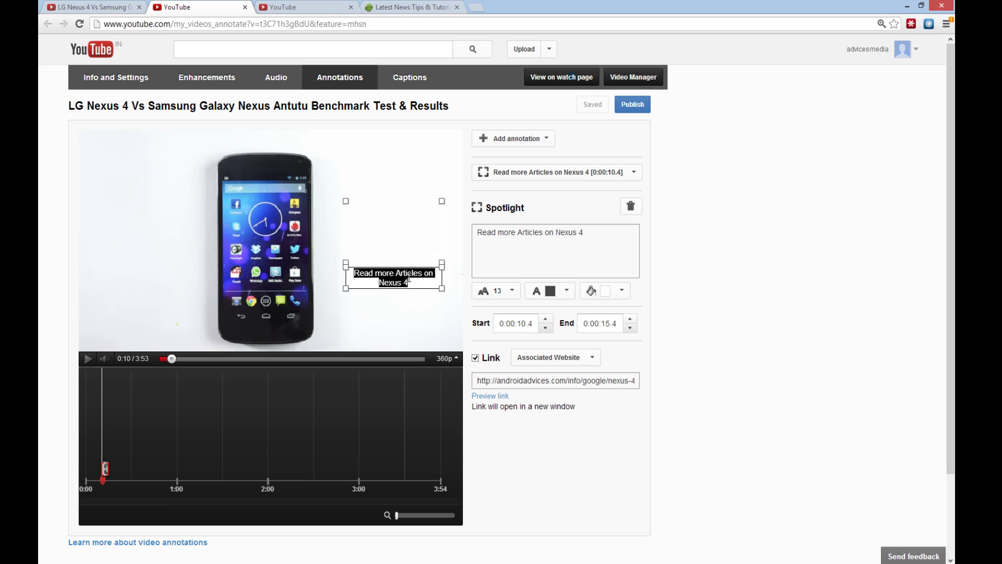
click(417, 284)
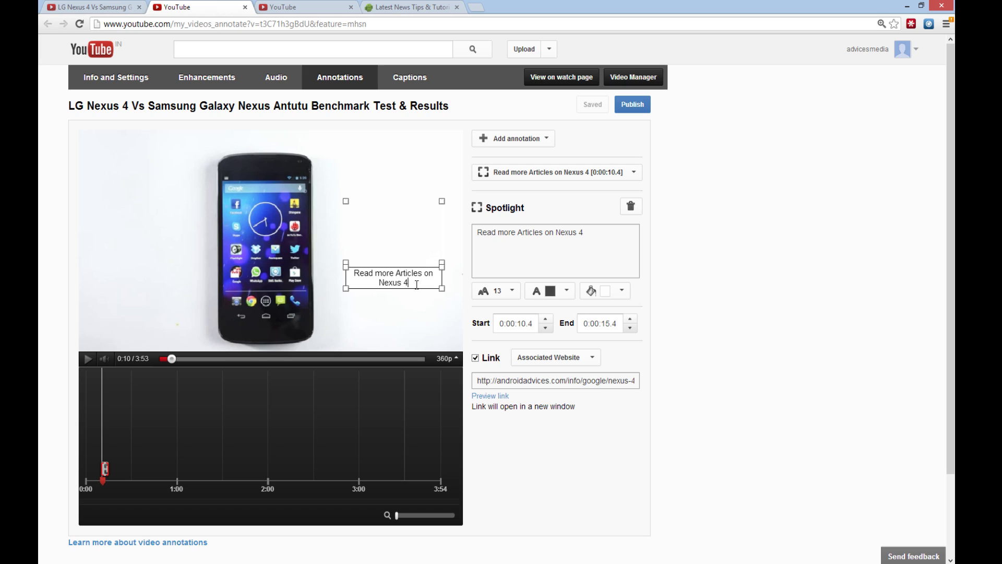
click(606, 238)
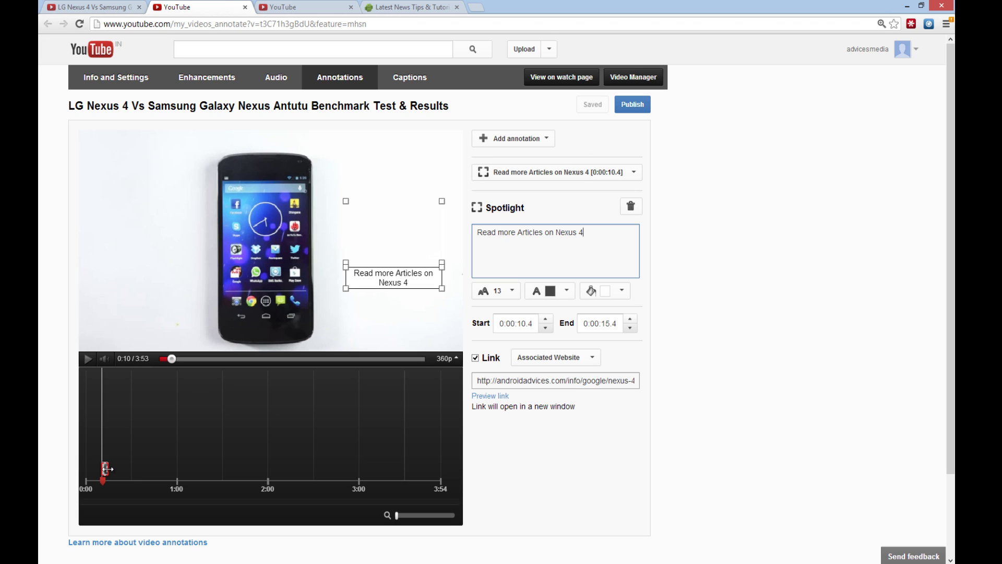
Step: Extend the spotlight to the video's end at 0:03:54.2, then save and publish
drag(106, 469, 465, 469)
click(638, 102)
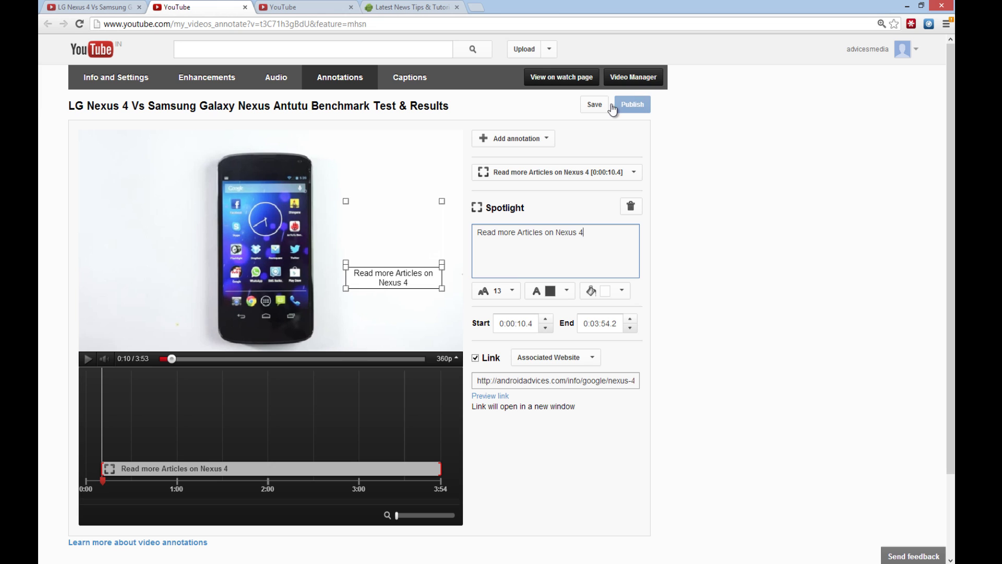
click(596, 105)
click(627, 104)
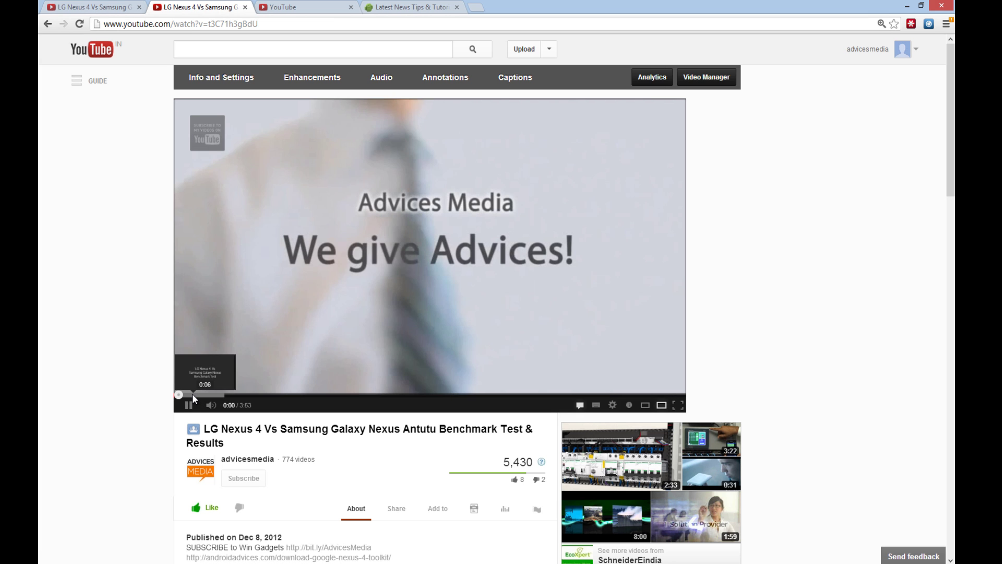
Step: On the watch page, follow the spotlight to the Nexus 4 page, close it, and view Associated Website settings
click(192, 394)
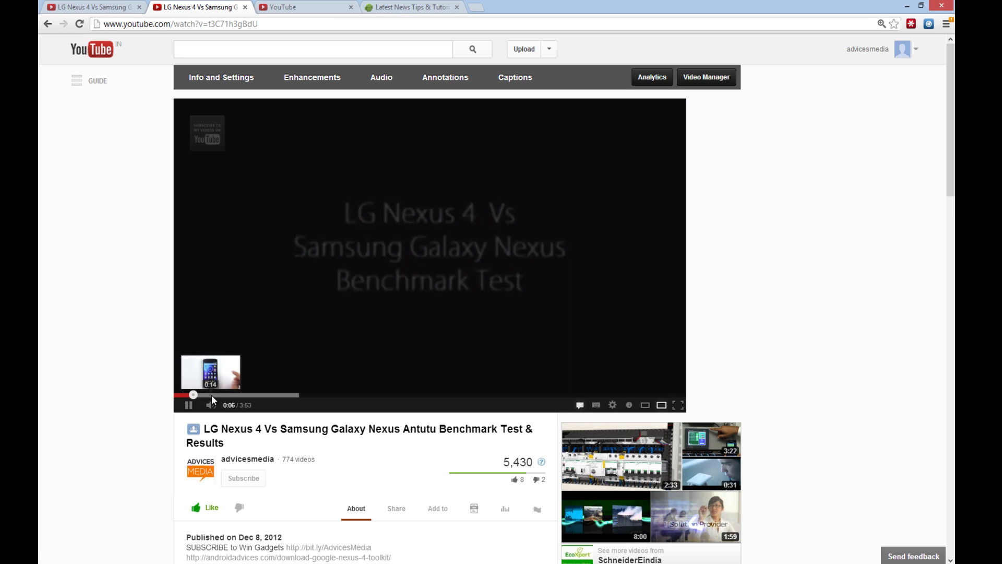
click(212, 394)
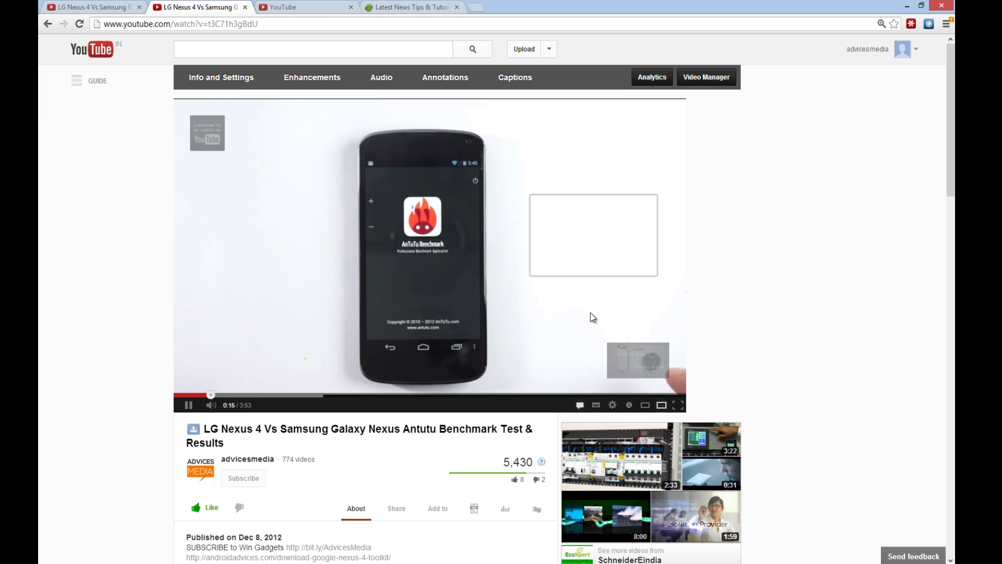
click(575, 256)
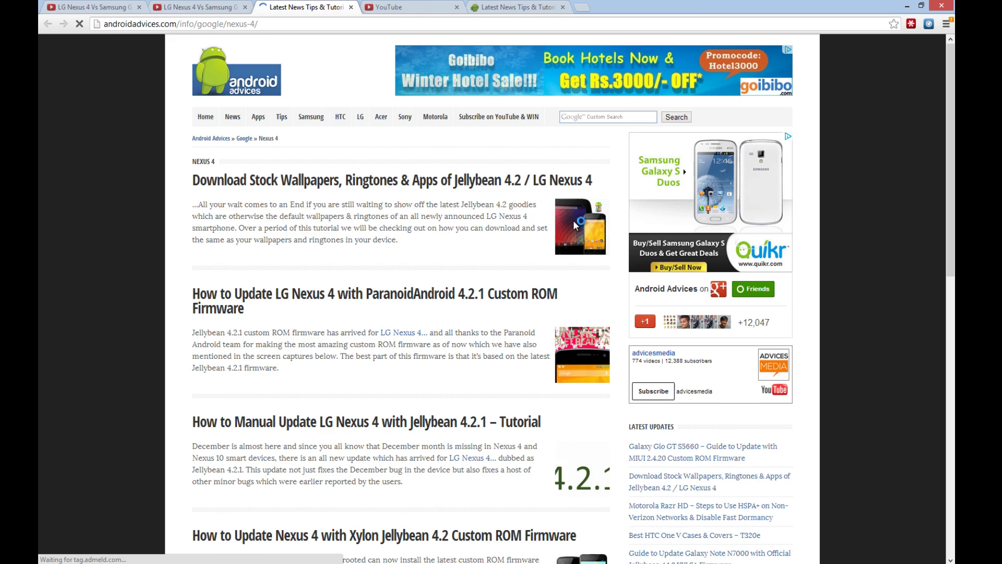
key(ctrl+w)
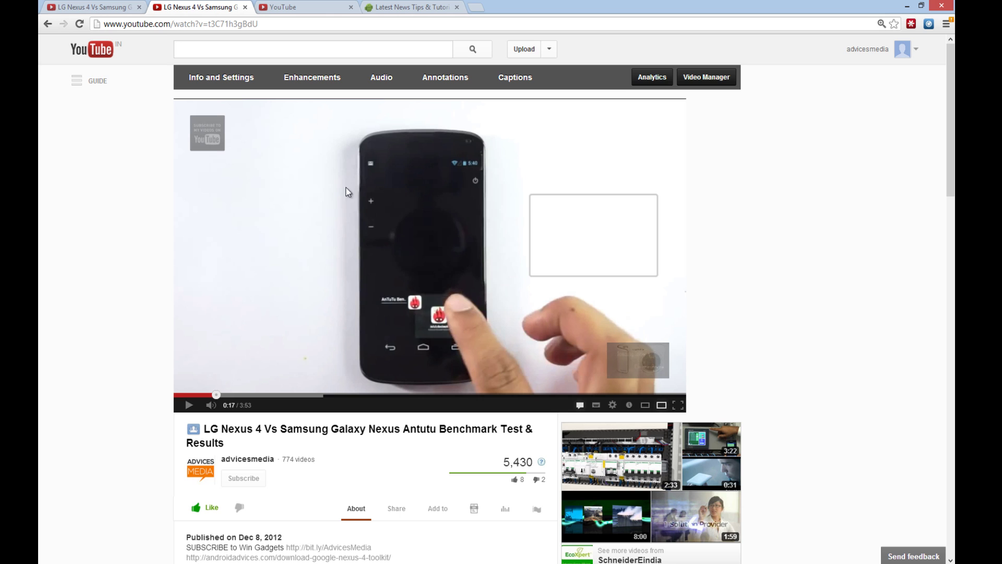
click(293, 7)
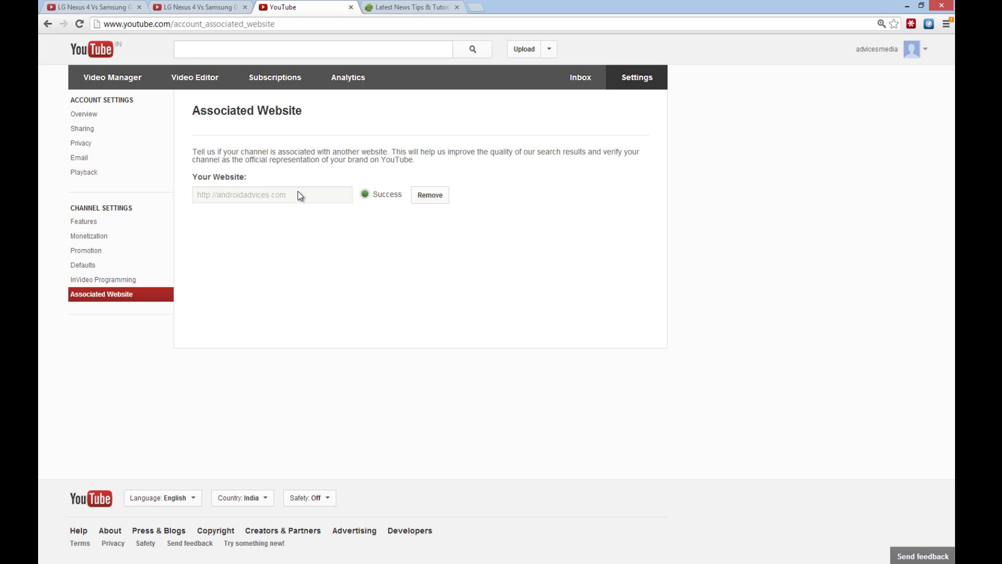
Step: Switch back to the LG Nexus 4 vs Samsung Galaxy Nexus watch page tab
key(ctrl+shift+Tab)
key(ctrl+shift+Tab)
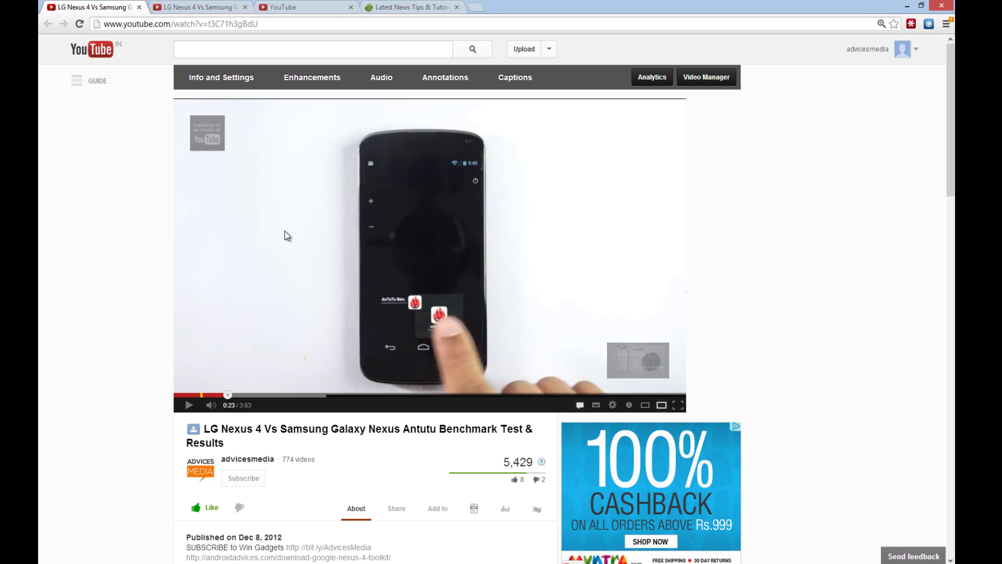